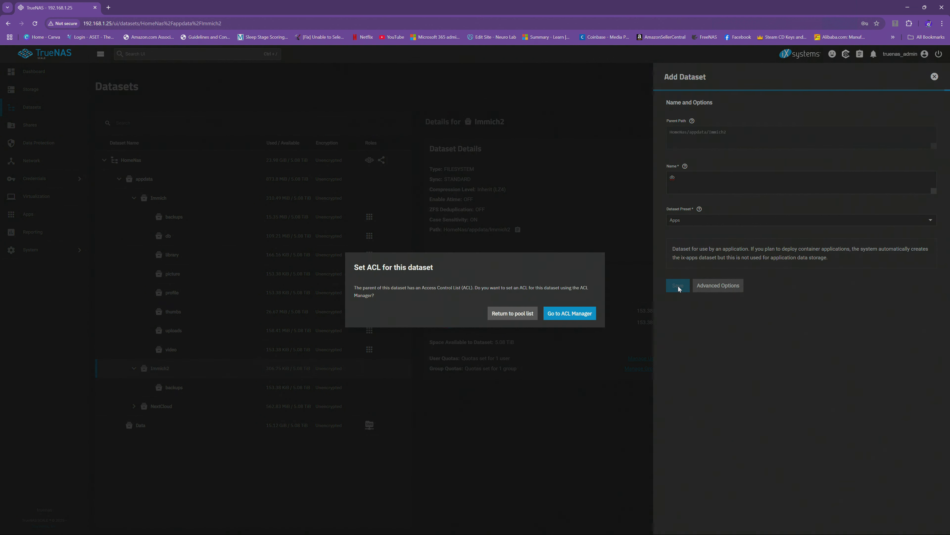
# Step: Skip the ACL setup for db, and create a dataset named library under Immich2 with the Apps preset, also without setting an ACL
pyautogui.click(518, 316)
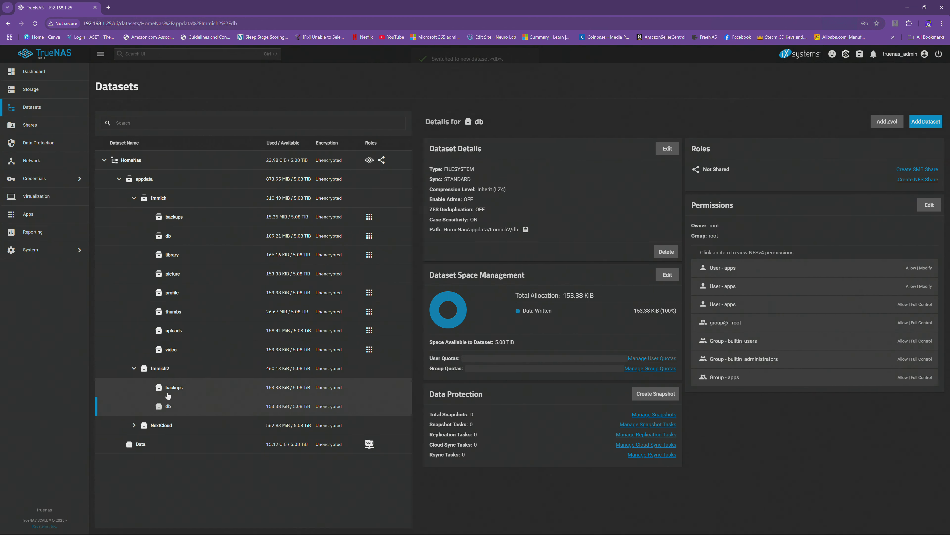
pyautogui.click(168, 370)
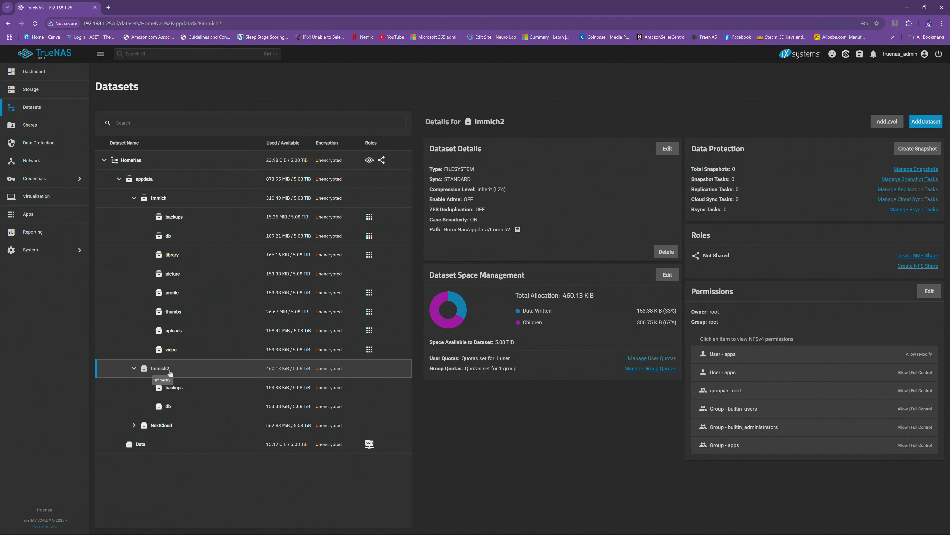
pyautogui.click(925, 121)
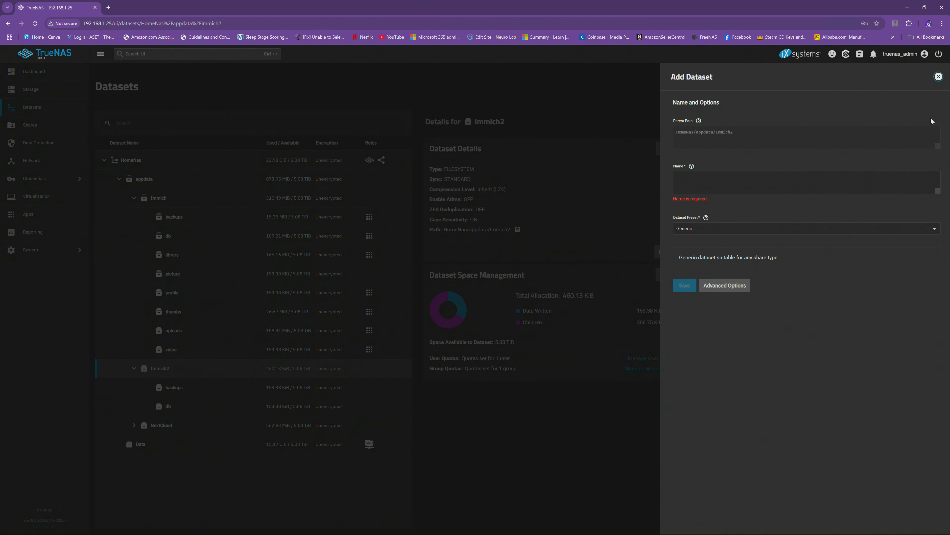
pyautogui.click(688, 186)
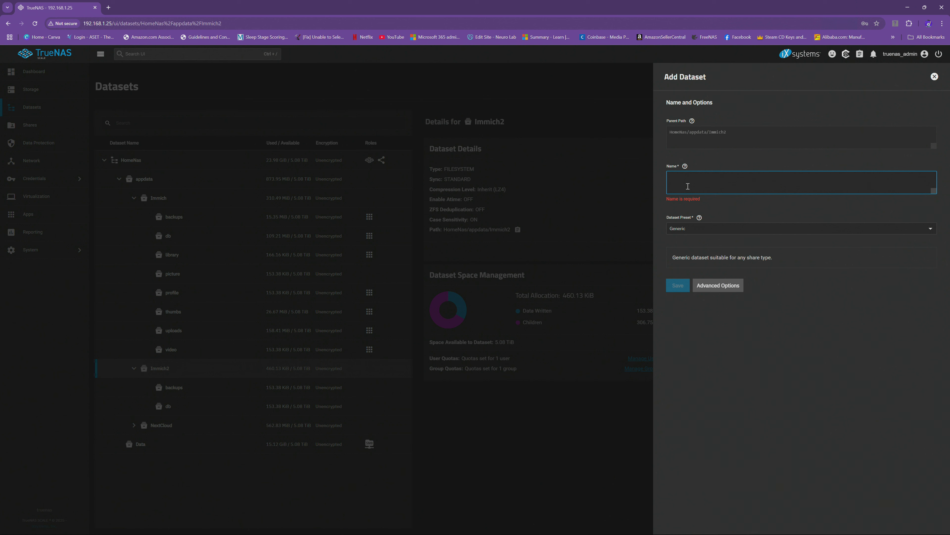
pyautogui.write('library')
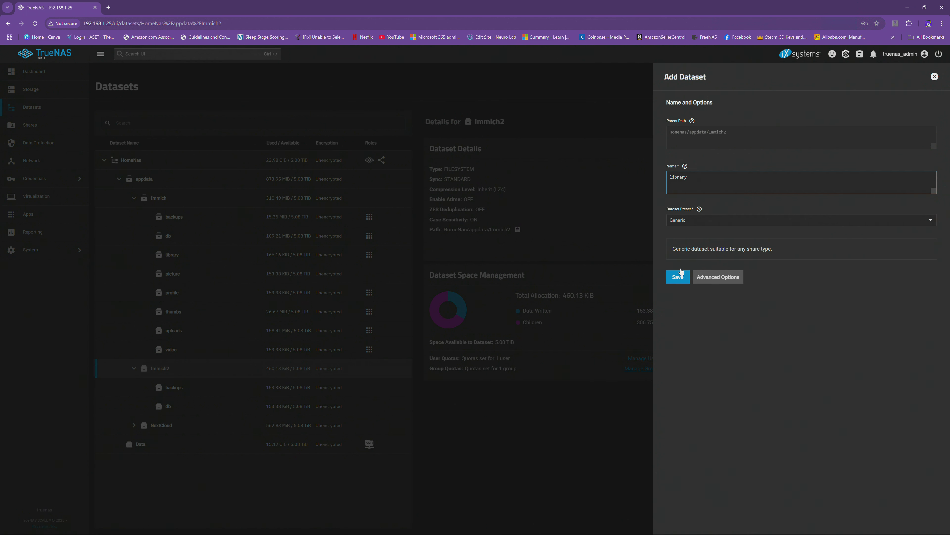
pyautogui.click(680, 219)
pyautogui.click(694, 264)
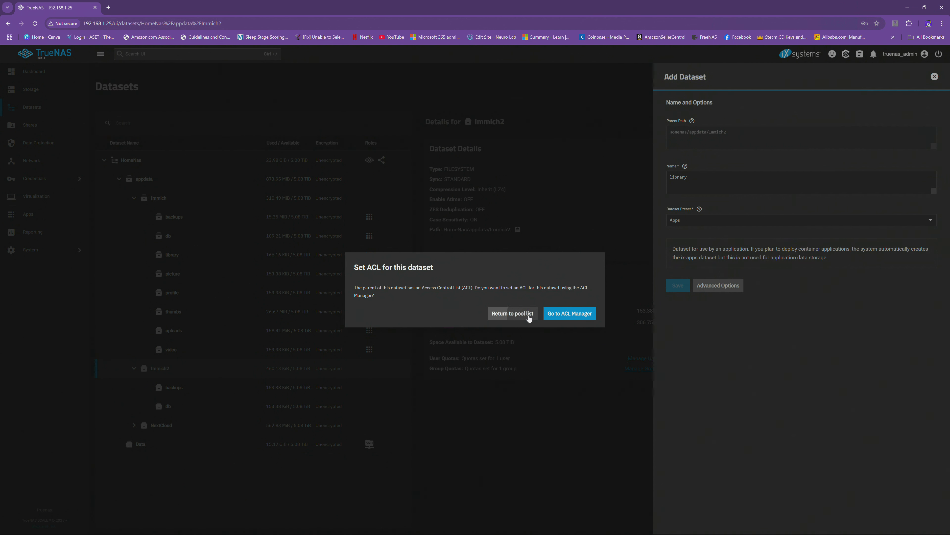
pyautogui.click(511, 315)
# Step: Create a dataset named picture under Immich2 with the Apps preset, returning to the pool list without setting an ACL
pyautogui.click(184, 373)
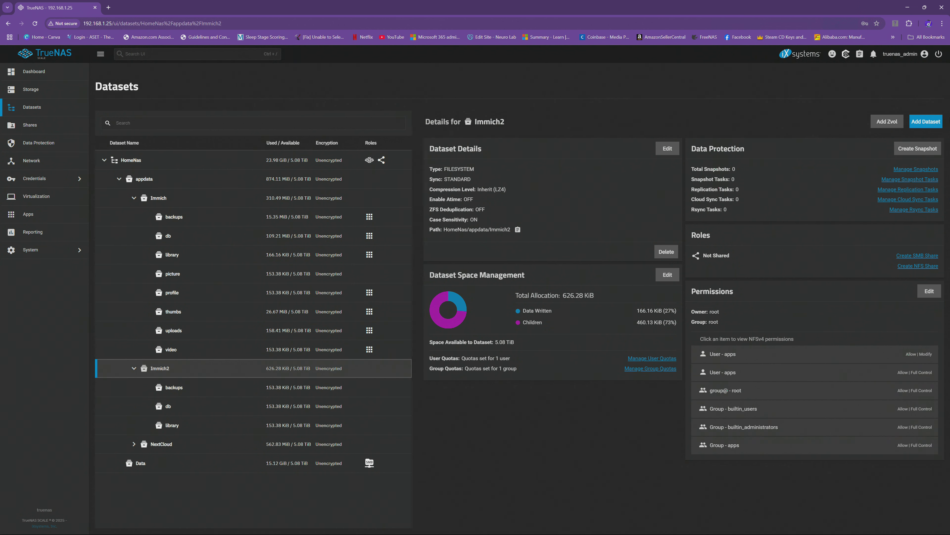
pyautogui.click(926, 122)
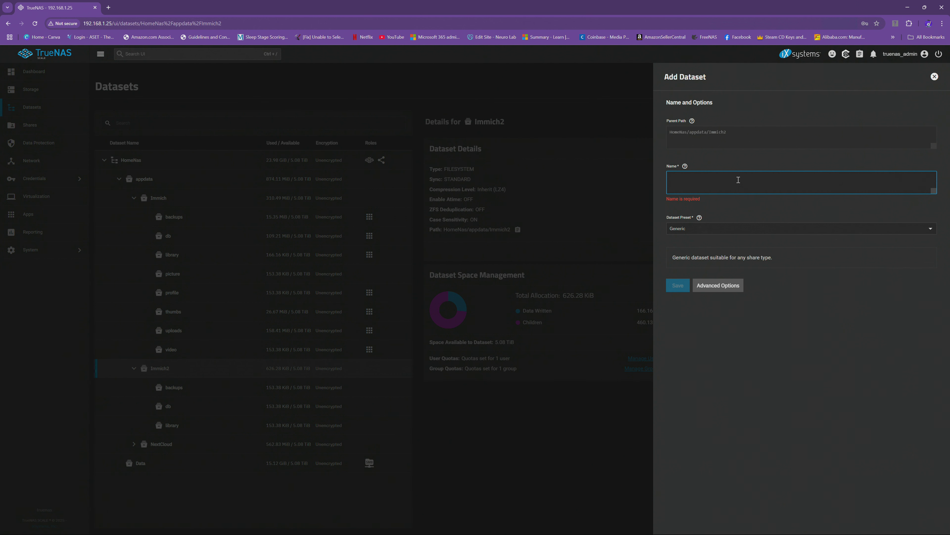
pyautogui.write('picture')
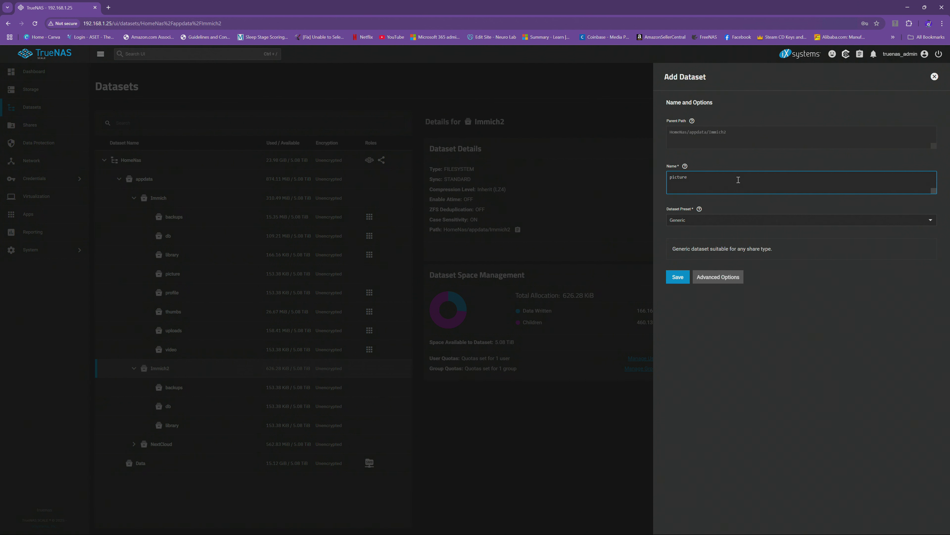
pyautogui.click(726, 225)
pyautogui.click(689, 265)
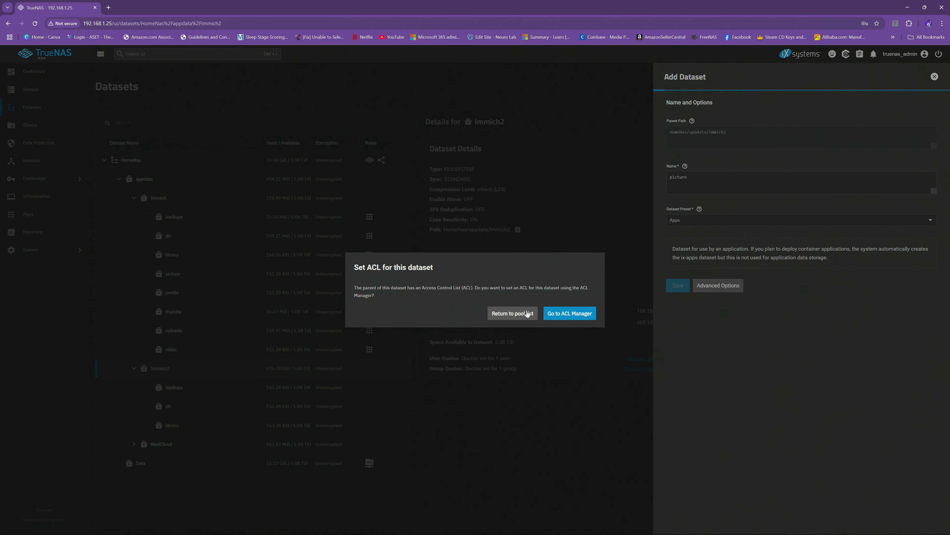
pyautogui.click(527, 313)
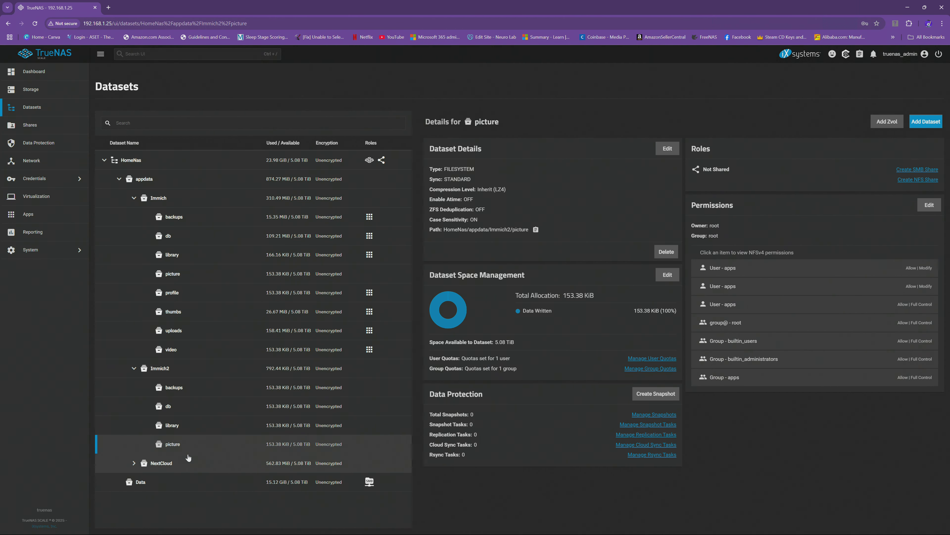
# Step: Create a dataset named profile under Immich2 with the Apps preset, skipping the ACL setup
pyautogui.click(174, 370)
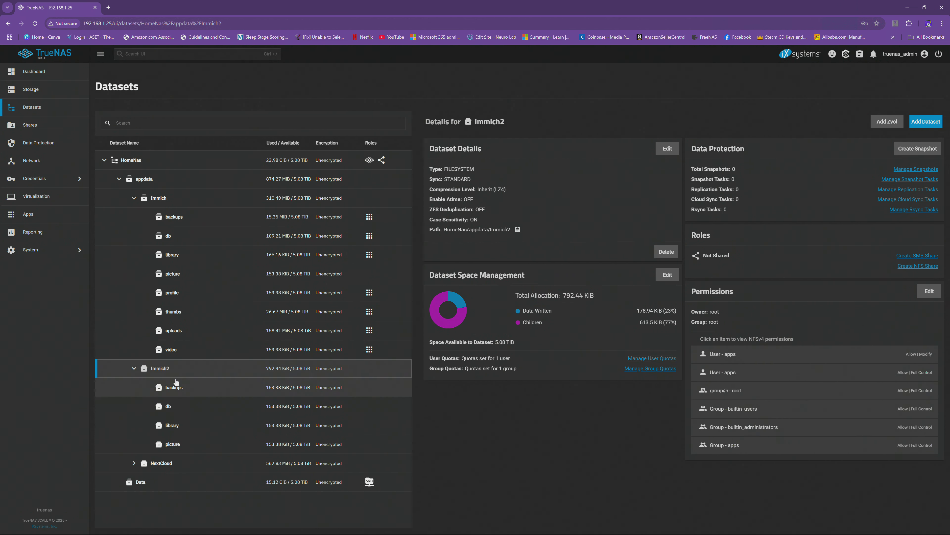
pyautogui.click(926, 121)
pyautogui.click(696, 180)
pyautogui.write('profile')
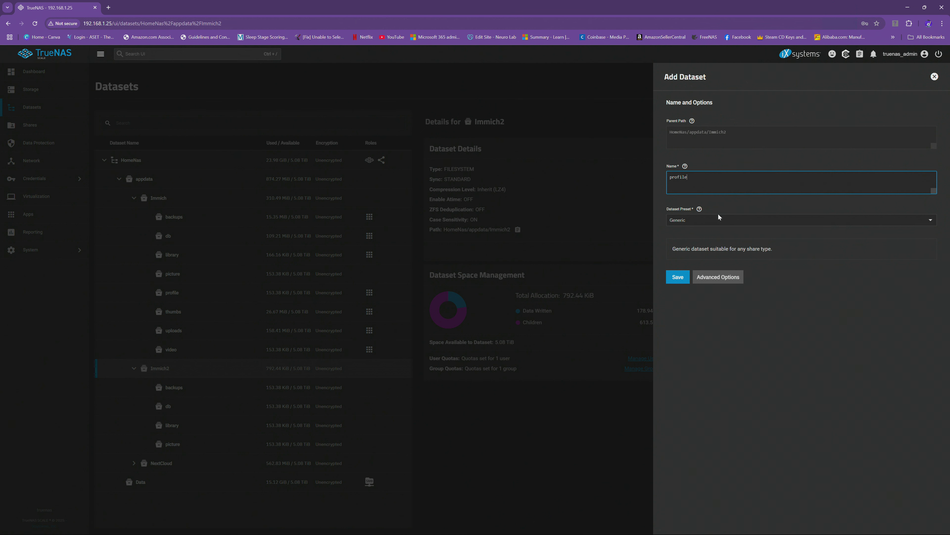
pyautogui.click(718, 216)
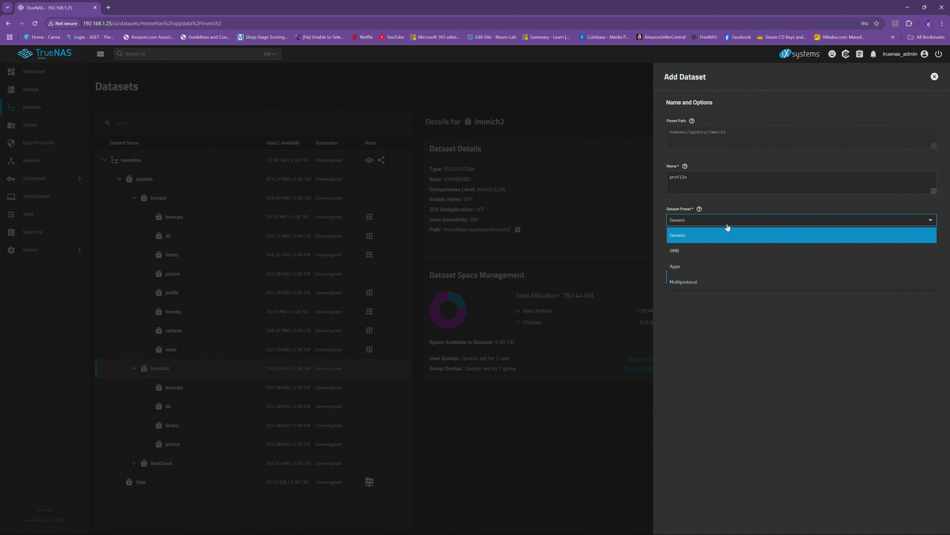
pyautogui.click(719, 267)
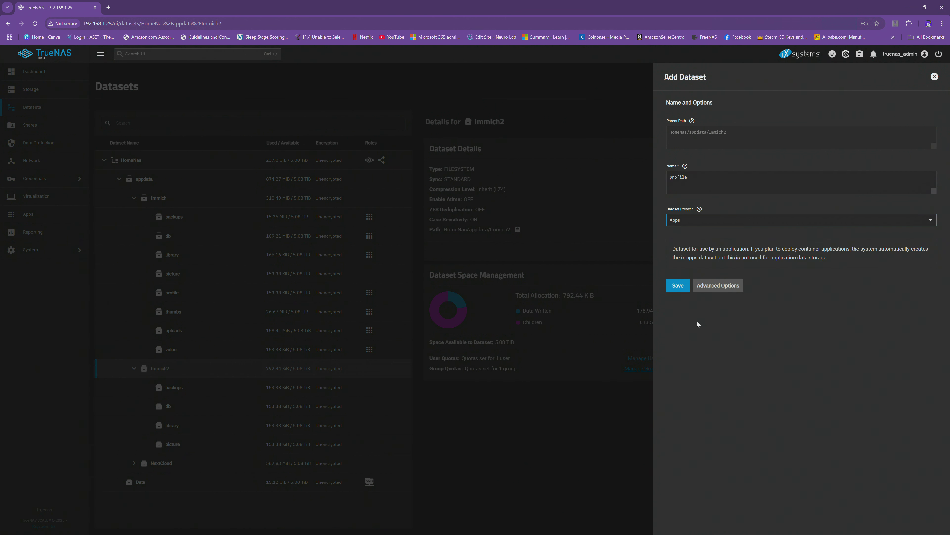
pyautogui.click(679, 287)
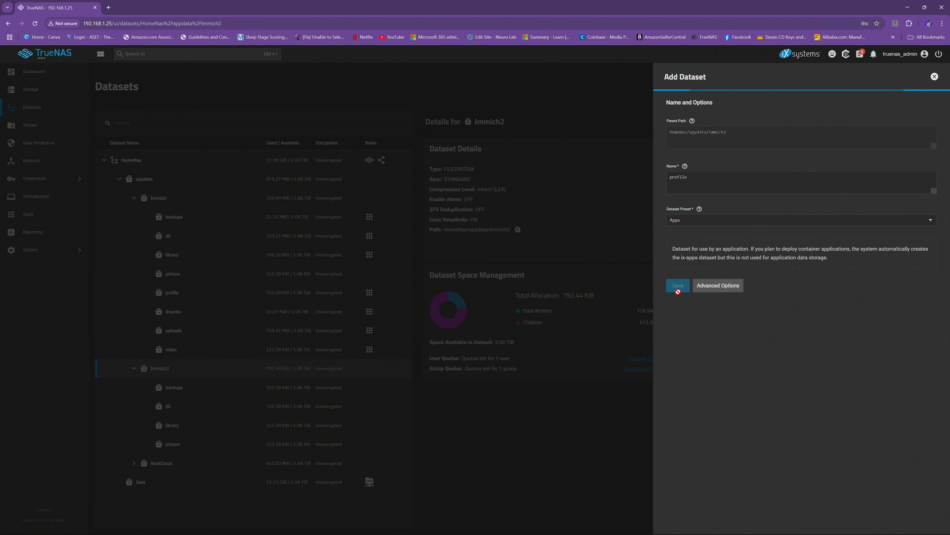
pyautogui.click(525, 313)
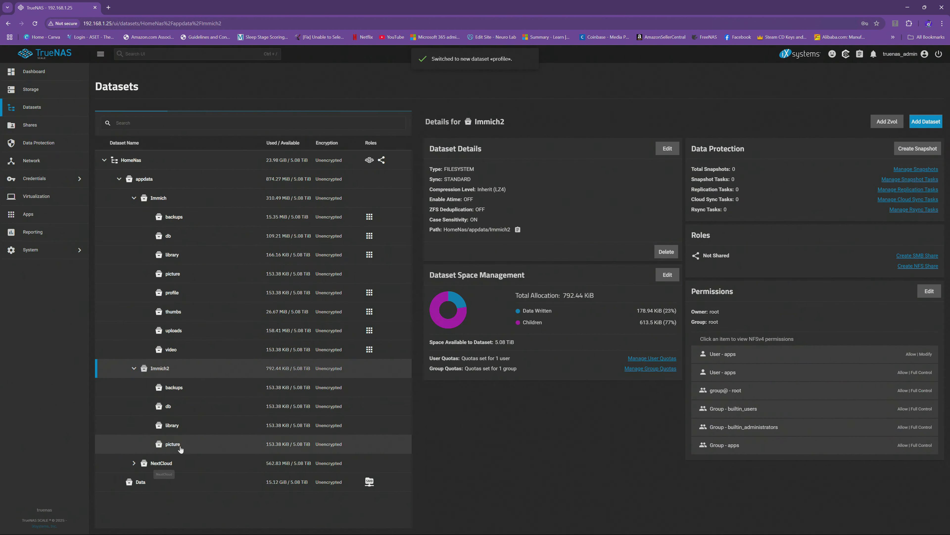
# Step: Create a dataset named thumbs under Immich2 with the Apps preset, skipping the ACL setup
pyautogui.click(182, 369)
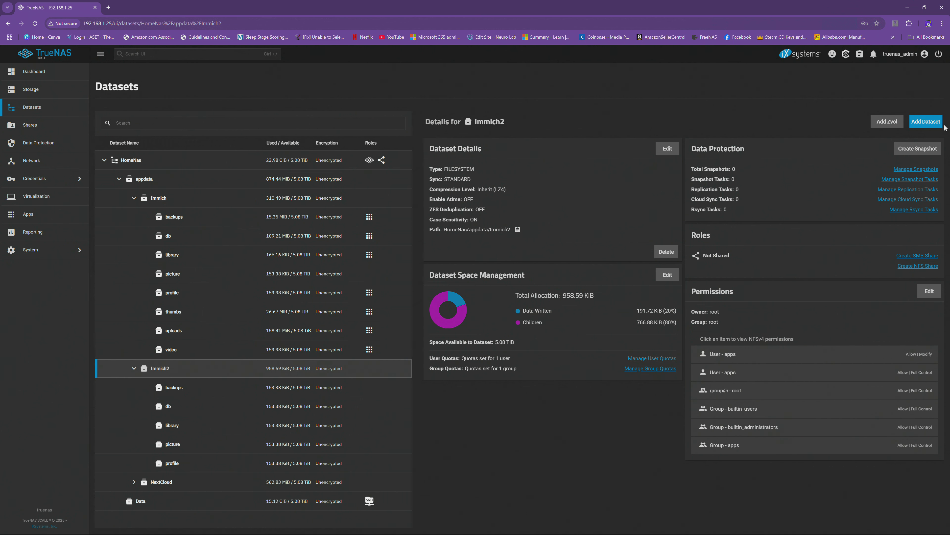
pyautogui.click(935, 123)
pyautogui.click(714, 186)
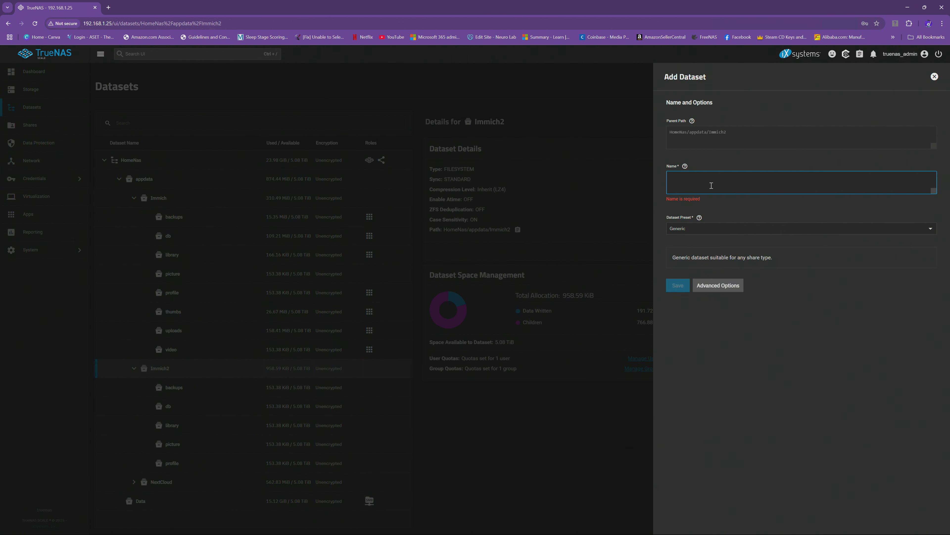
pyautogui.write('thumb')
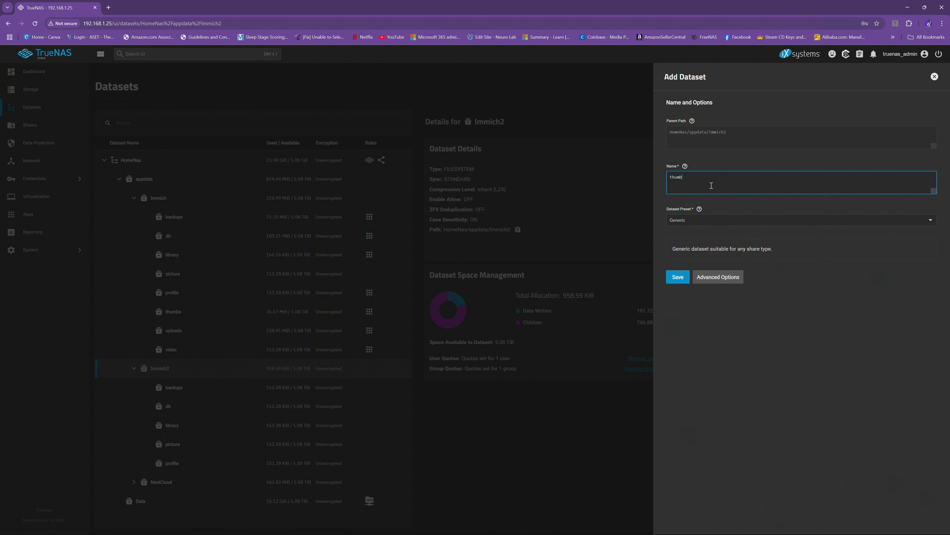
pyautogui.click(736, 220)
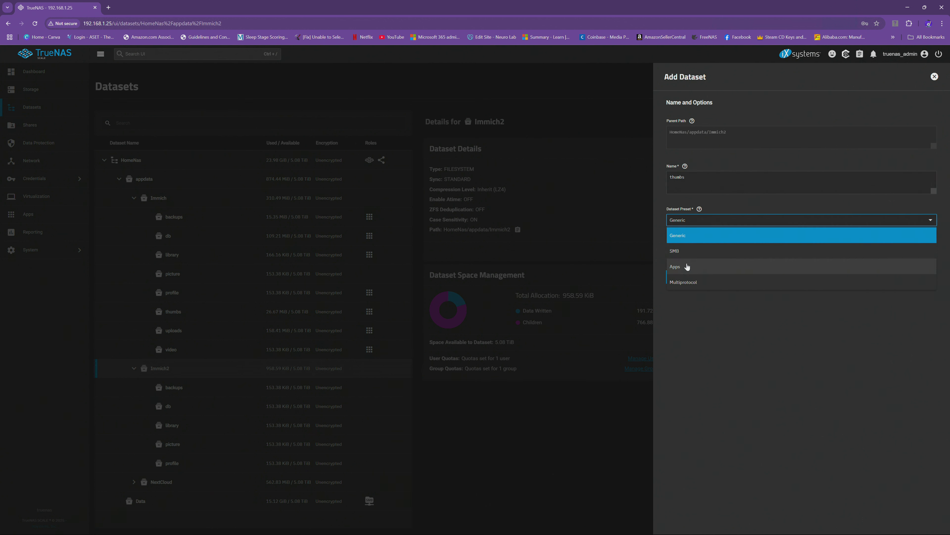
pyautogui.click(740, 266)
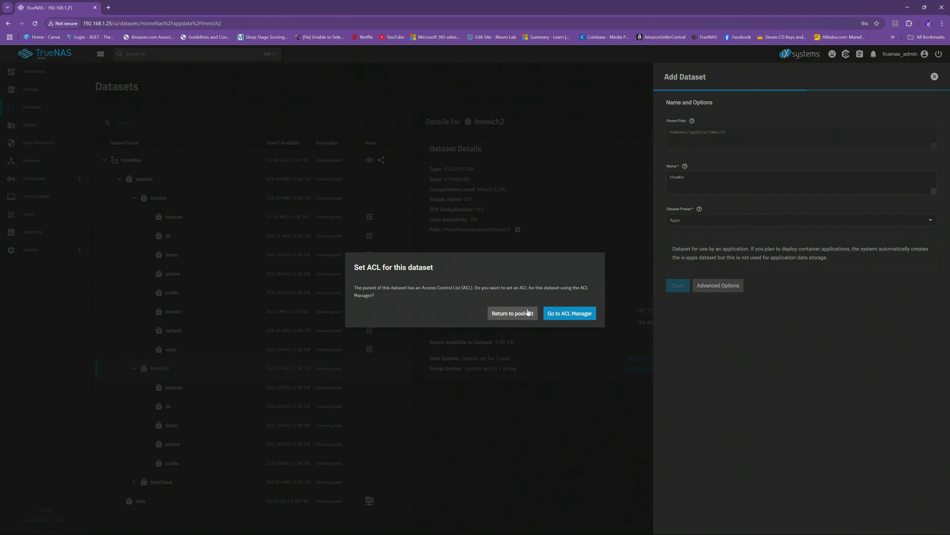
pyautogui.click(518, 314)
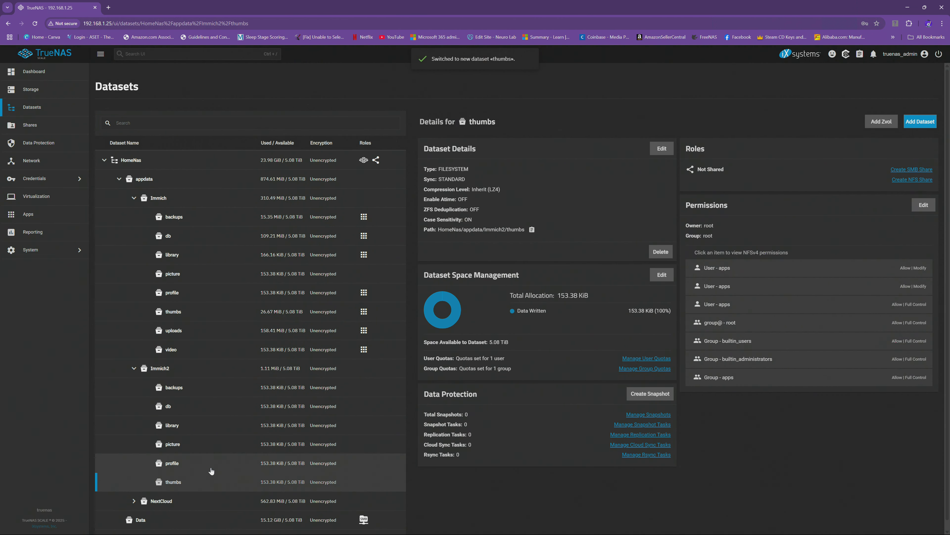
# Step: Create a dataset named uploads under Immich2/thumbs with the Apps preset, skipping the ACL setup
pyautogui.click(919, 123)
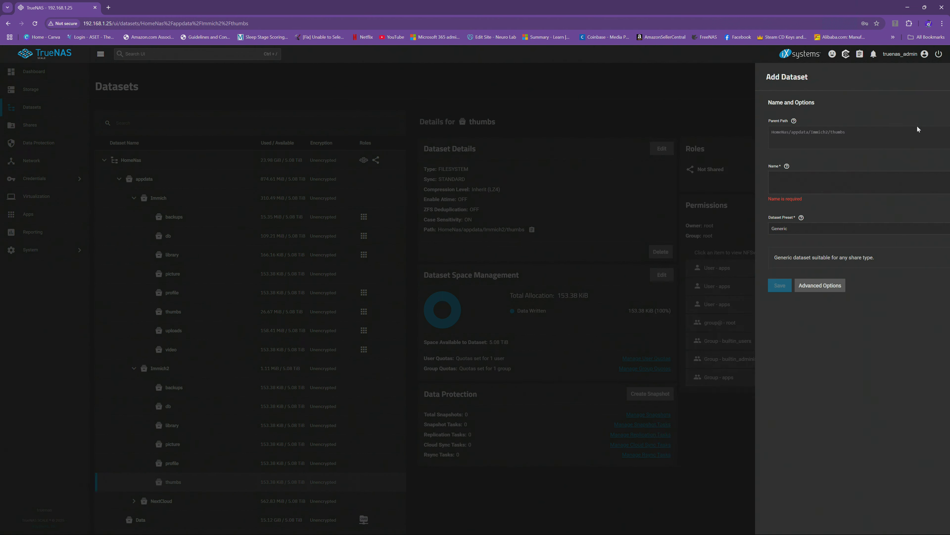
pyautogui.click(690, 176)
pyautogui.write('uploads')
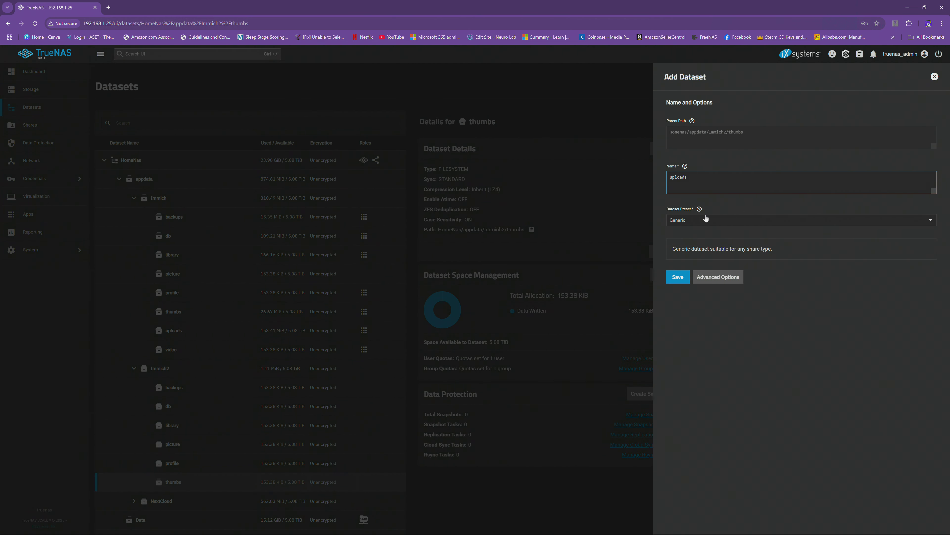
pyautogui.click(706, 218)
pyautogui.click(683, 268)
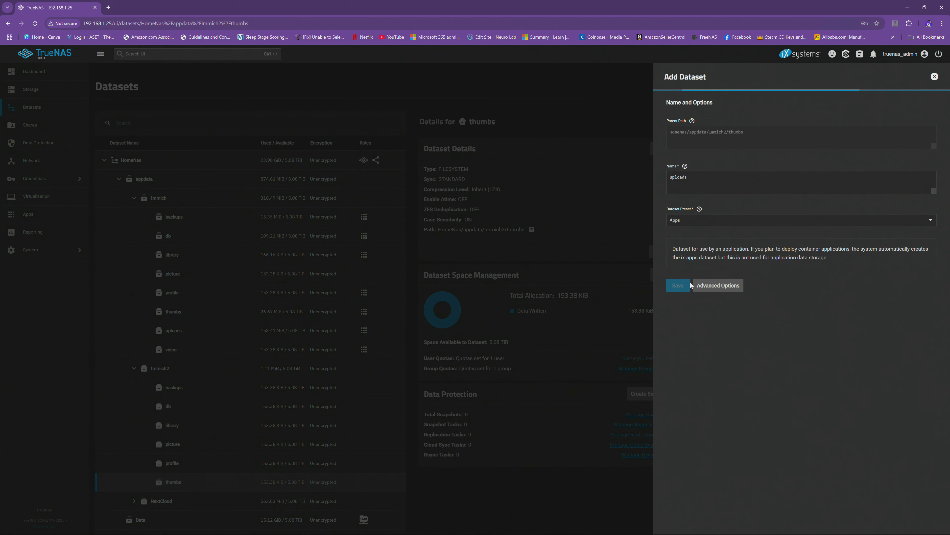
pyautogui.click(506, 313)
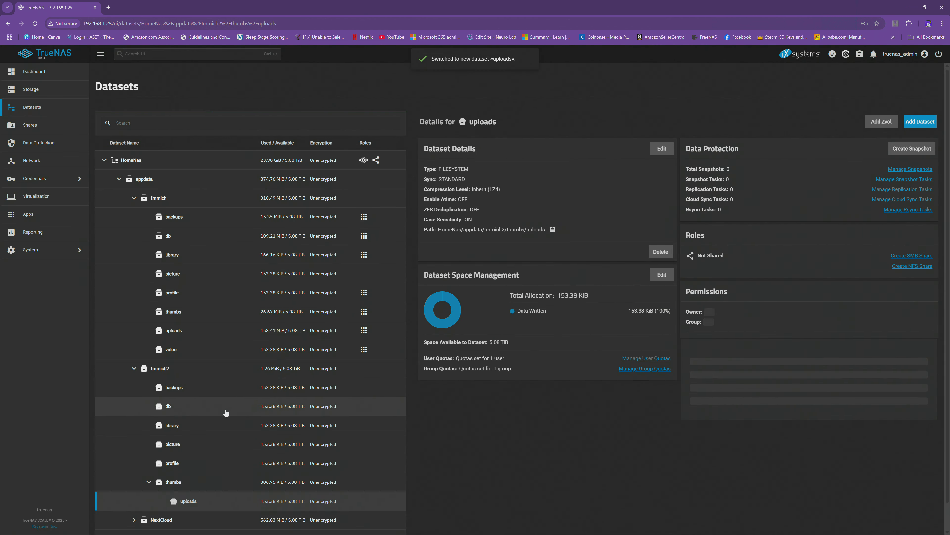
pyautogui.click(198, 370)
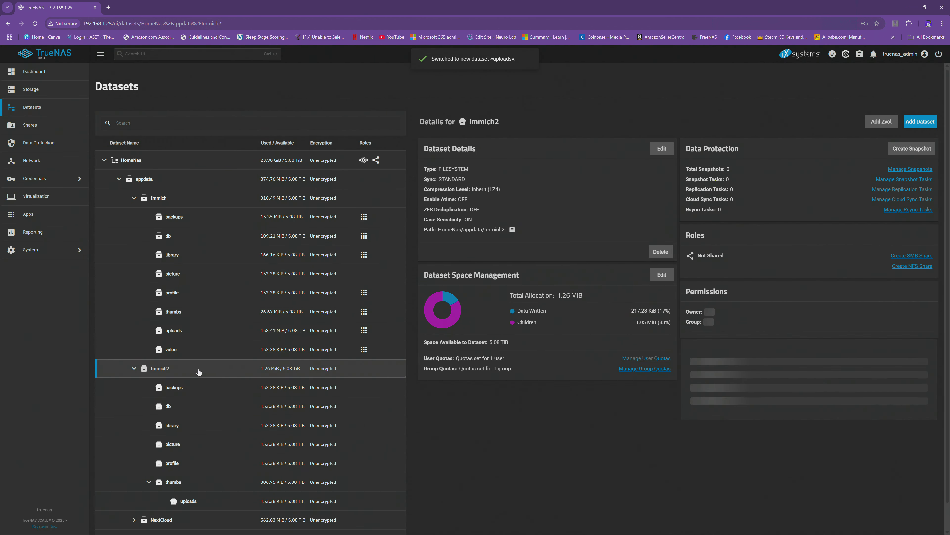
pyautogui.click(149, 482)
pyautogui.click(149, 483)
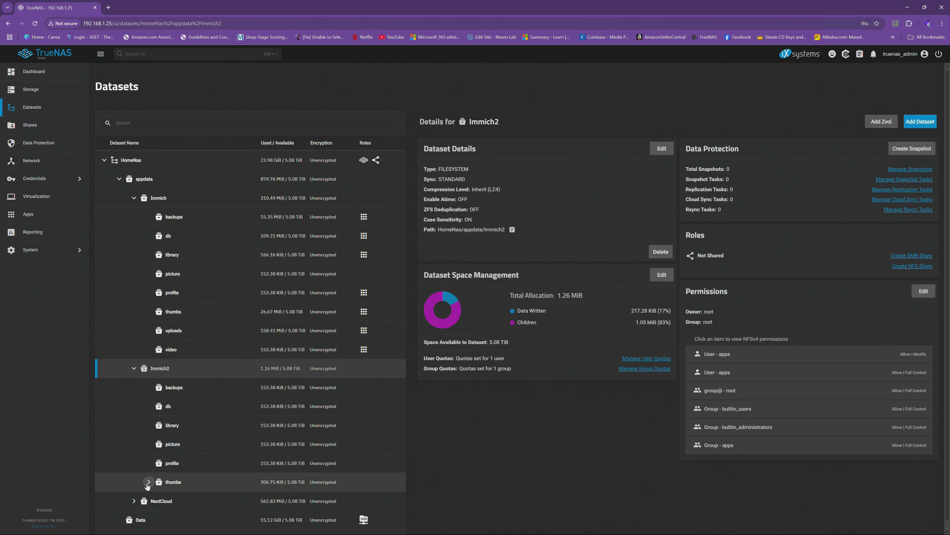
pyautogui.click(148, 483)
pyautogui.click(149, 482)
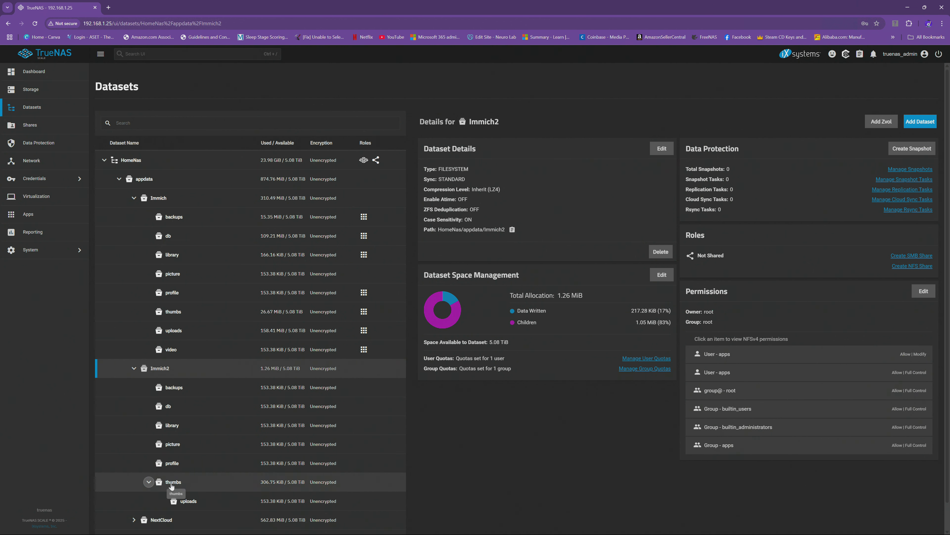
pyautogui.click(148, 483)
pyautogui.click(148, 482)
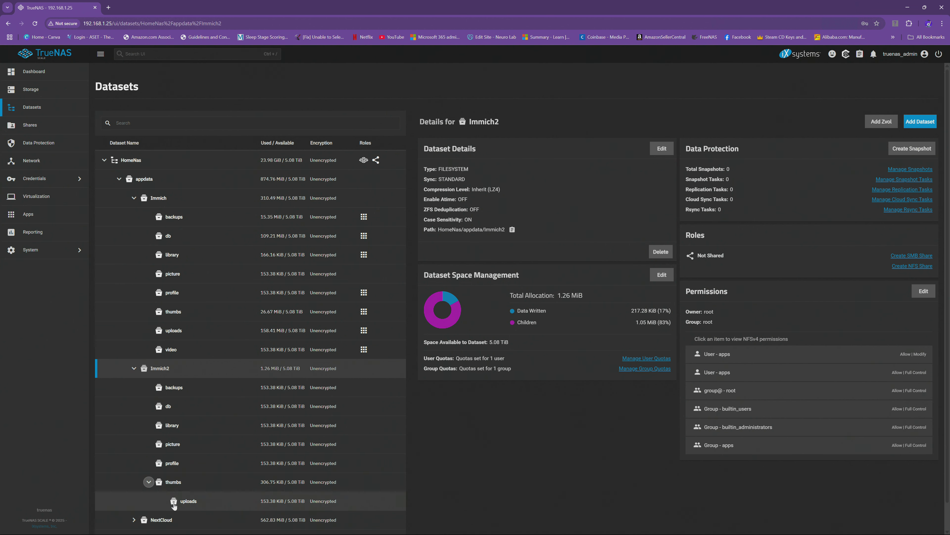
# Step: Delete the misplaced uploads dataset nested under Immich2/thumbs, confirming with its full path HomeNas/appdata/Immich2/thumbs/uploads
pyautogui.click(195, 506)
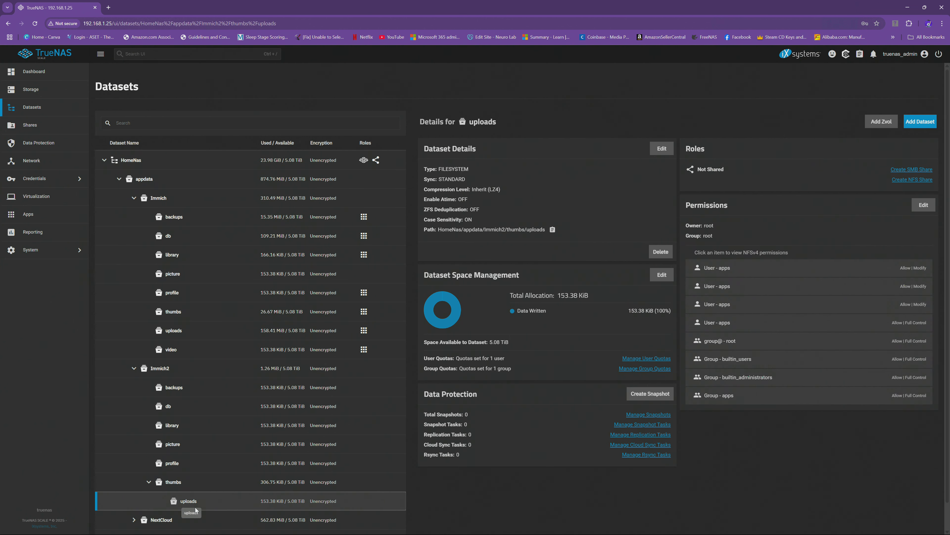
pyautogui.click(660, 251)
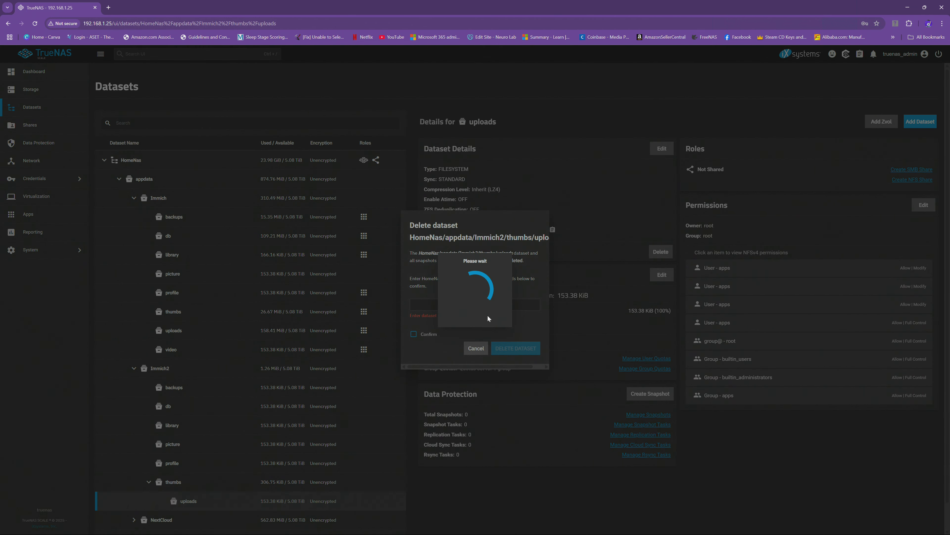
pyautogui.moveTo(423, 280); pyautogui.dragTo(517, 280)
pyautogui.hotkey('ctrl', 'c')
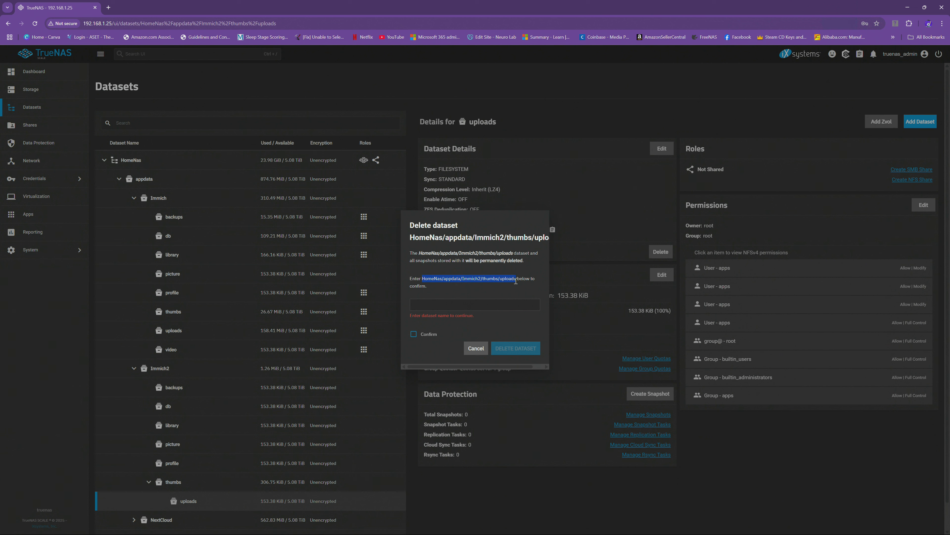
pyautogui.click(442, 309)
pyautogui.hotkey('ctrl', 'v')
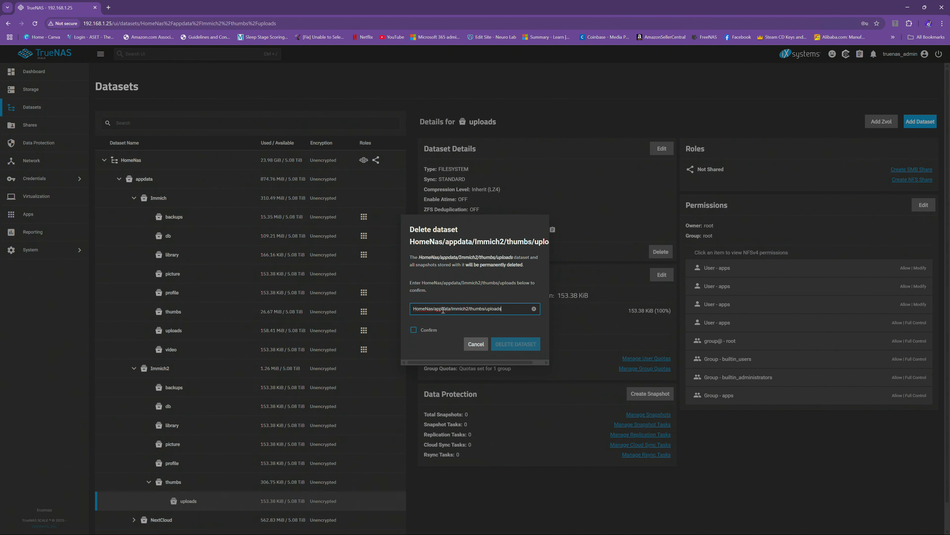
pyautogui.click(425, 331)
pyautogui.click(523, 344)
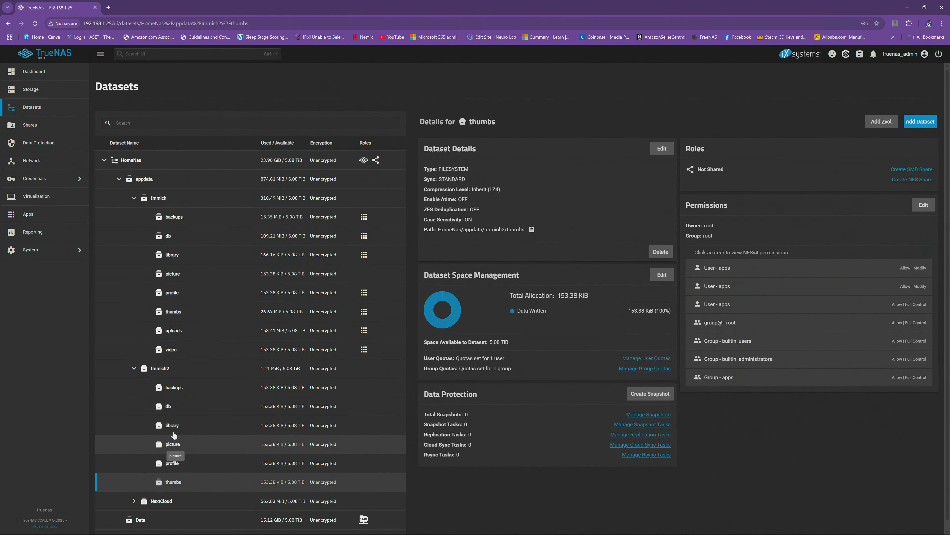
# Step: Create a dataset named uploads directly under Immich2 with the Apps preset, skipping the ACL setup
pyautogui.click(190, 370)
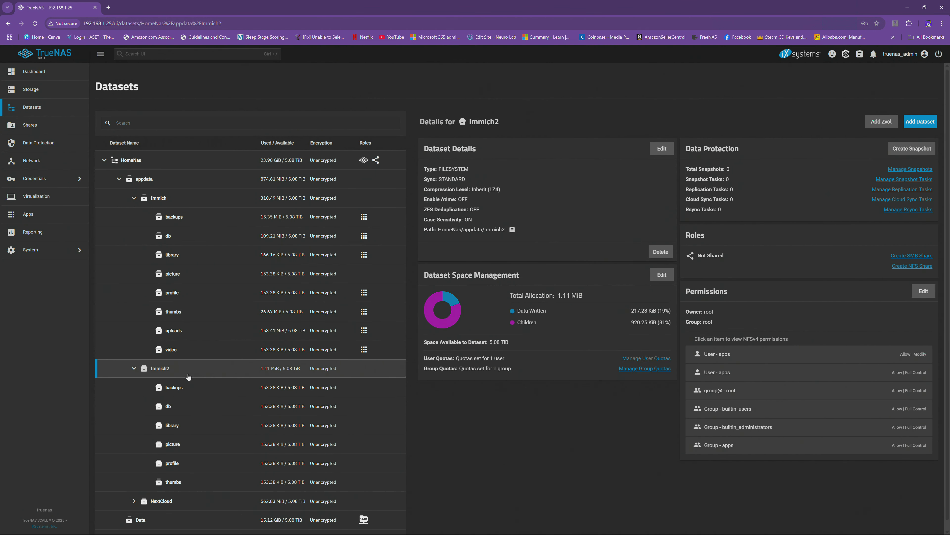
pyautogui.click(917, 123)
pyautogui.click(719, 182)
pyautogui.write('uplo')
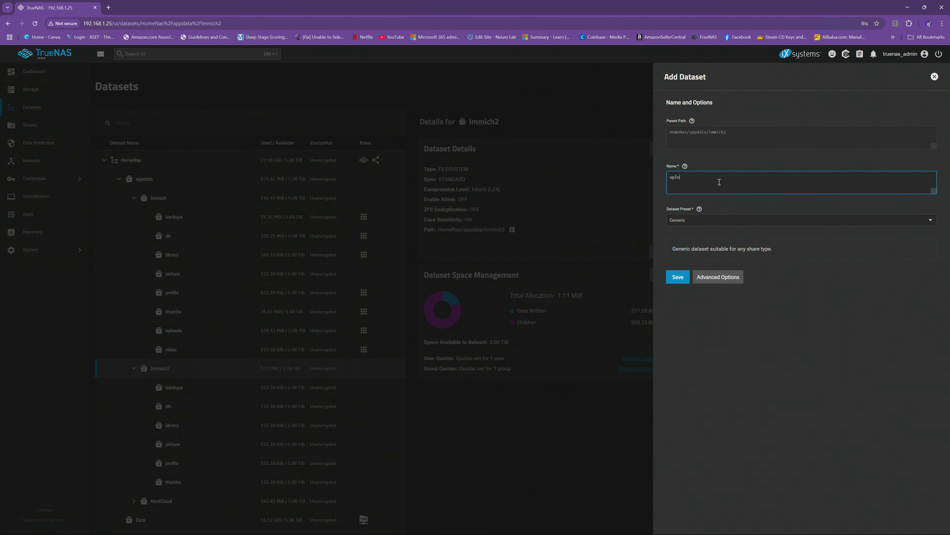
pyautogui.click(703, 217)
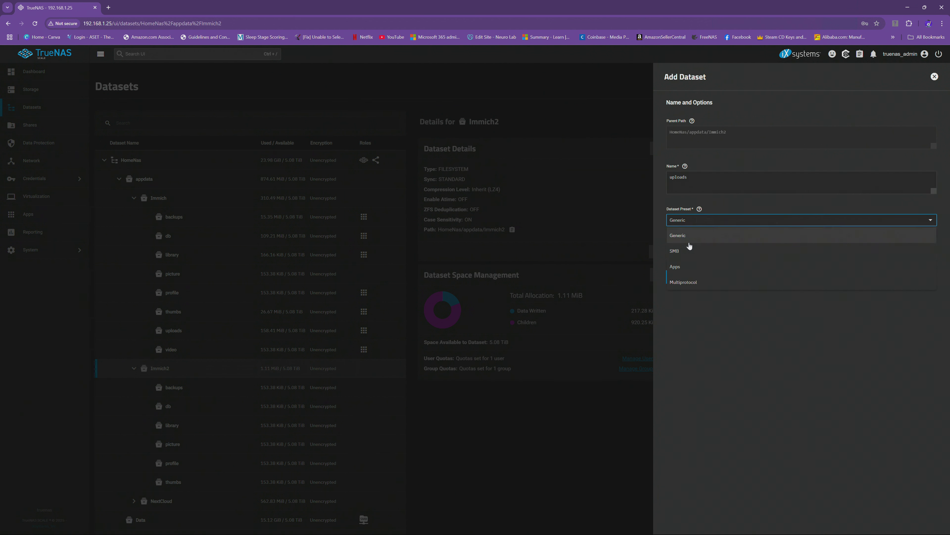
pyautogui.click(681, 269)
pyautogui.click(678, 285)
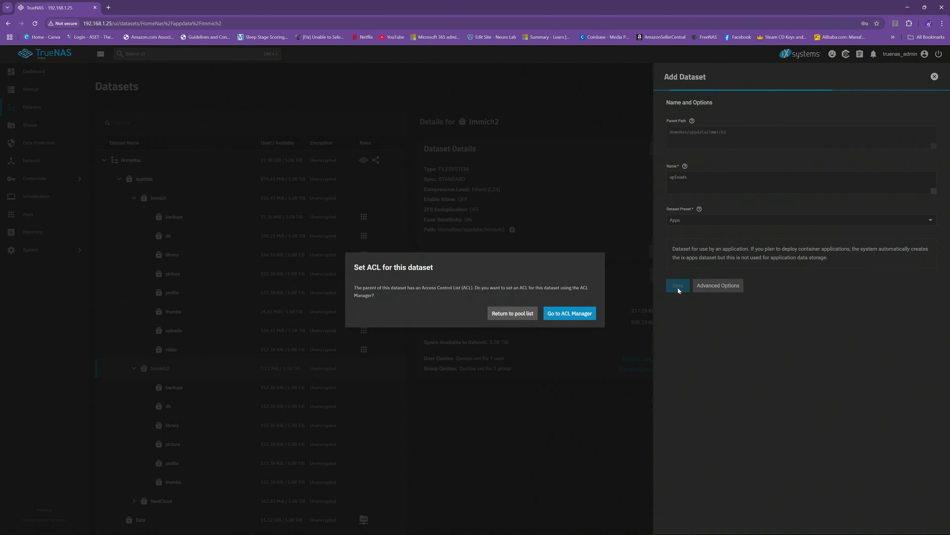
pyautogui.click(511, 314)
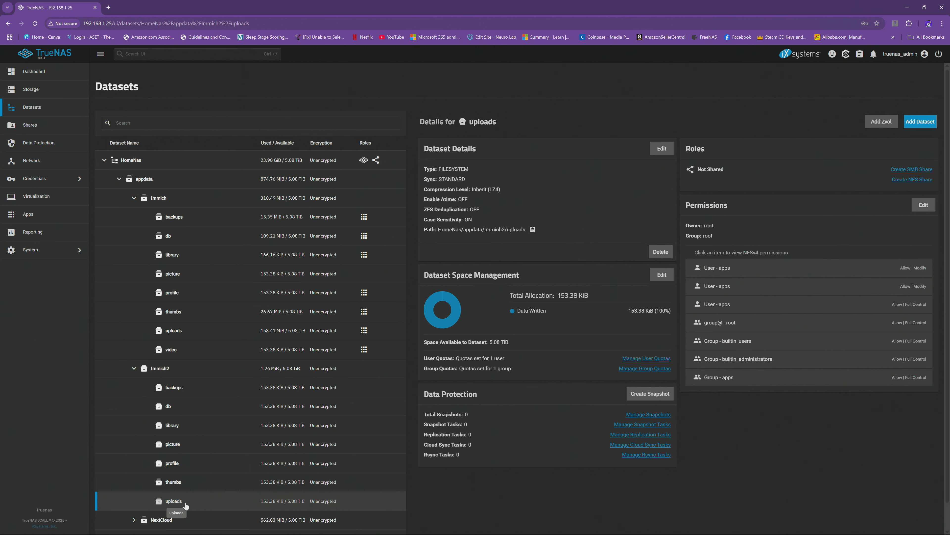
# Step: Create a dataset named video under Immich2 with the Apps preset, returning to the pool list without setting an ACL
pyautogui.click(187, 375)
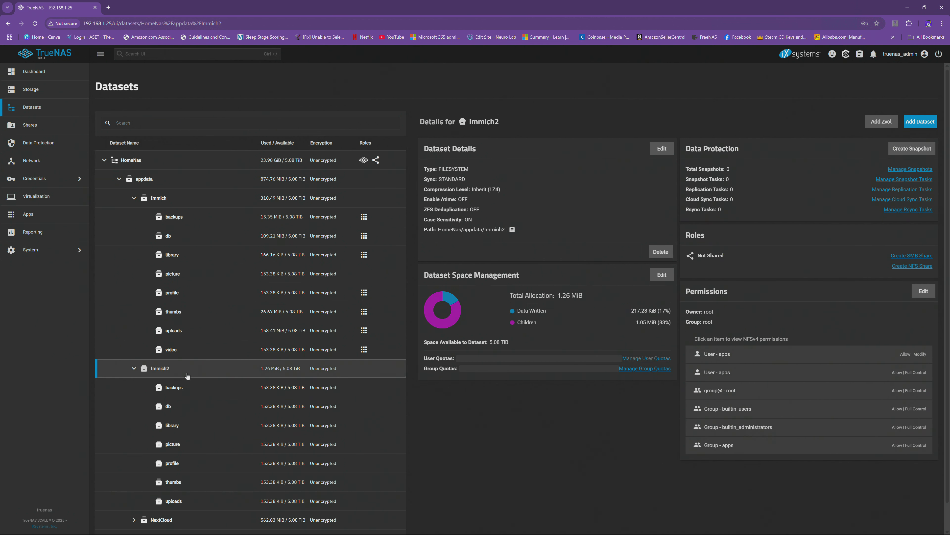
pyautogui.click(921, 122)
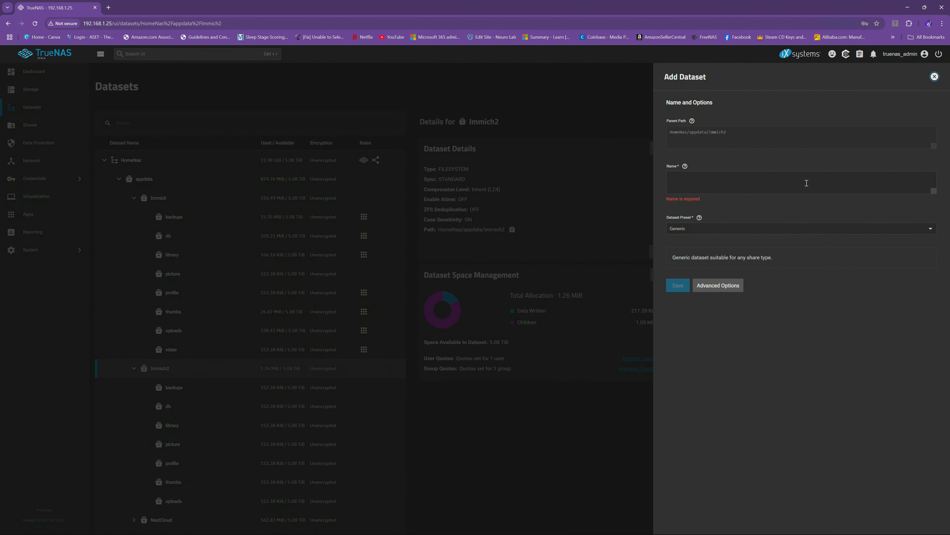
pyautogui.click(676, 190)
pyautogui.write('video')
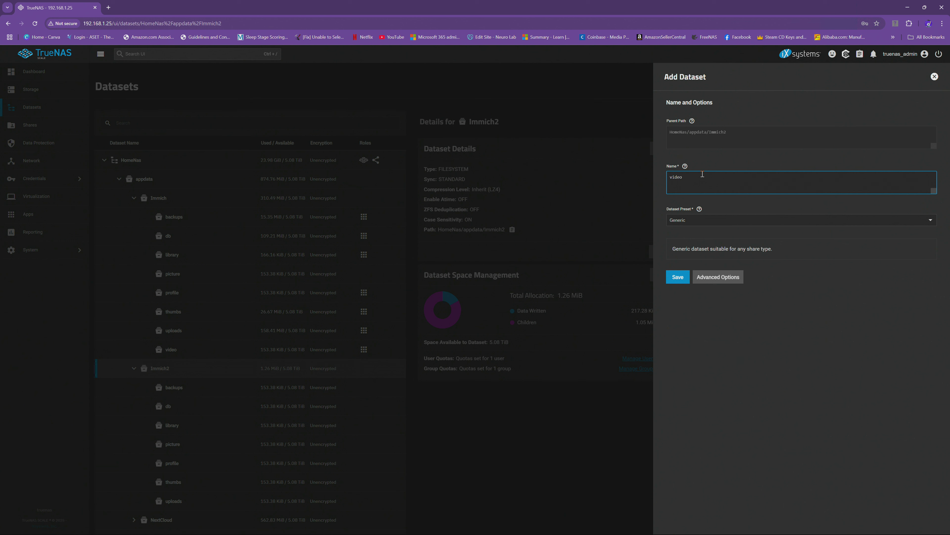
pyautogui.click(675, 219)
pyautogui.click(691, 269)
pyautogui.click(680, 286)
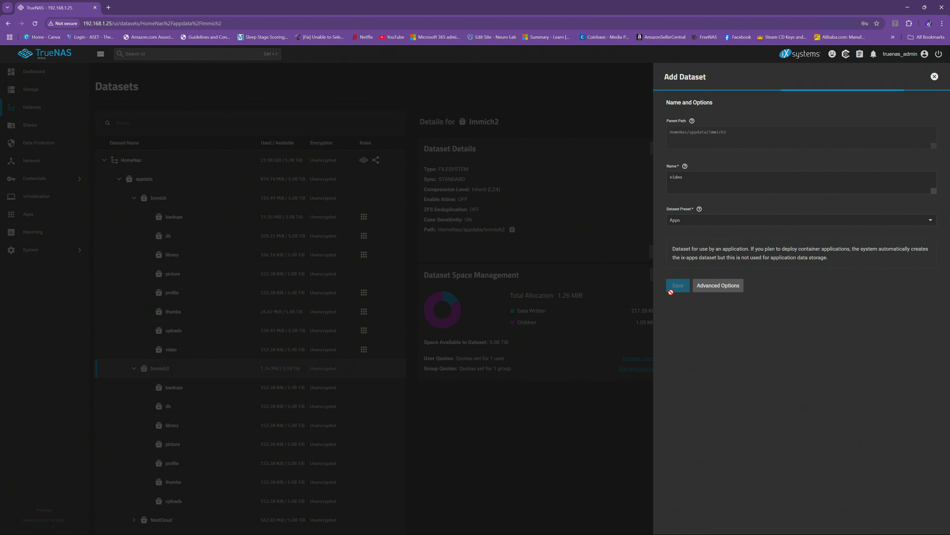
pyautogui.click(513, 313)
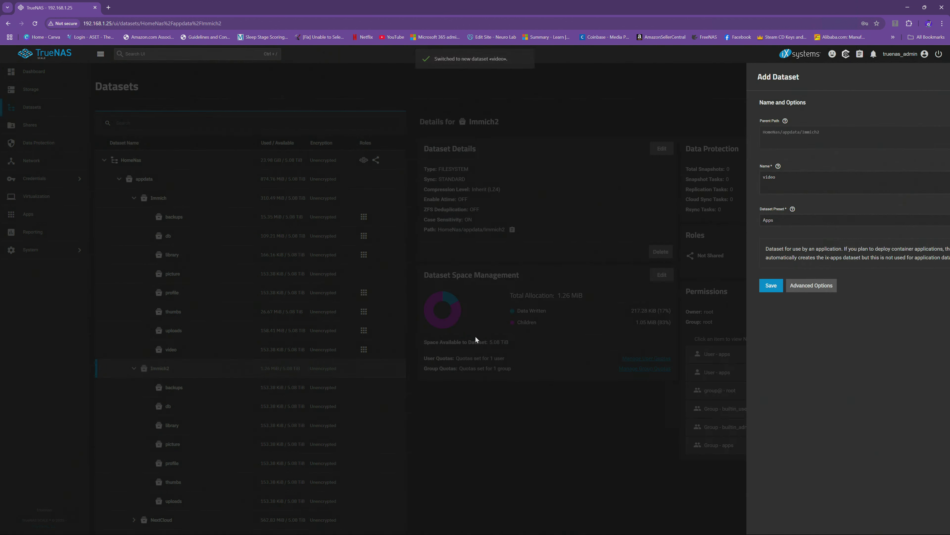
pyautogui.scroll(-1, 195, 449)
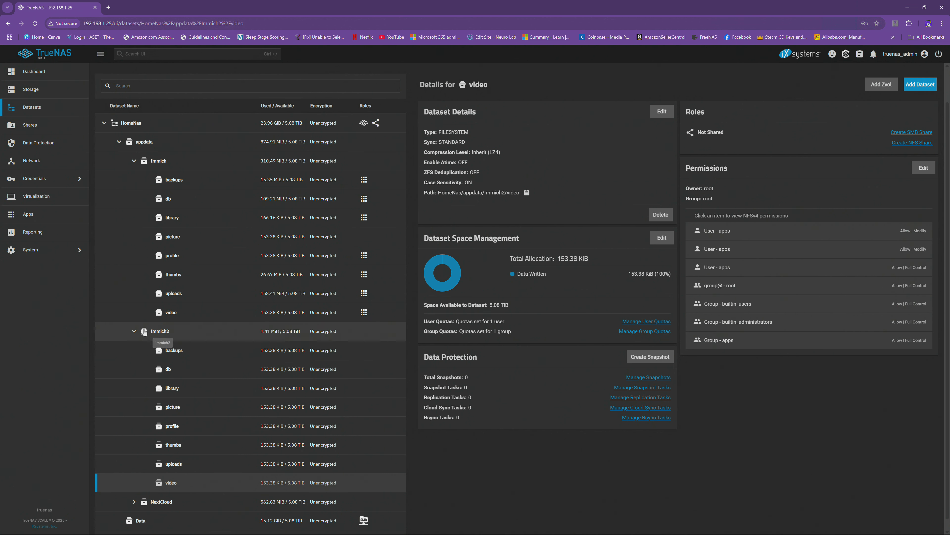
# Step: Find Immich in the catalogue of available apps and start installing another instance of it
pyautogui.click(44, 220)
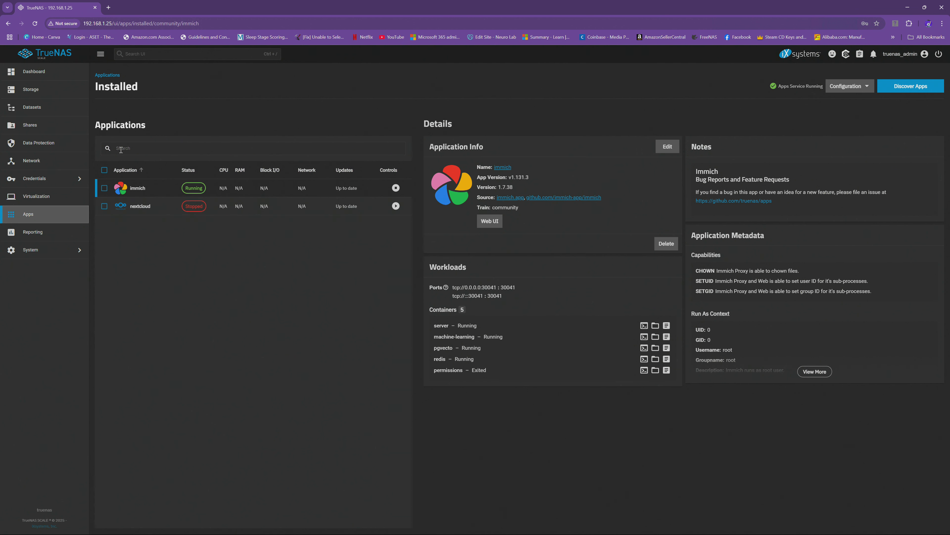
pyautogui.click(146, 147)
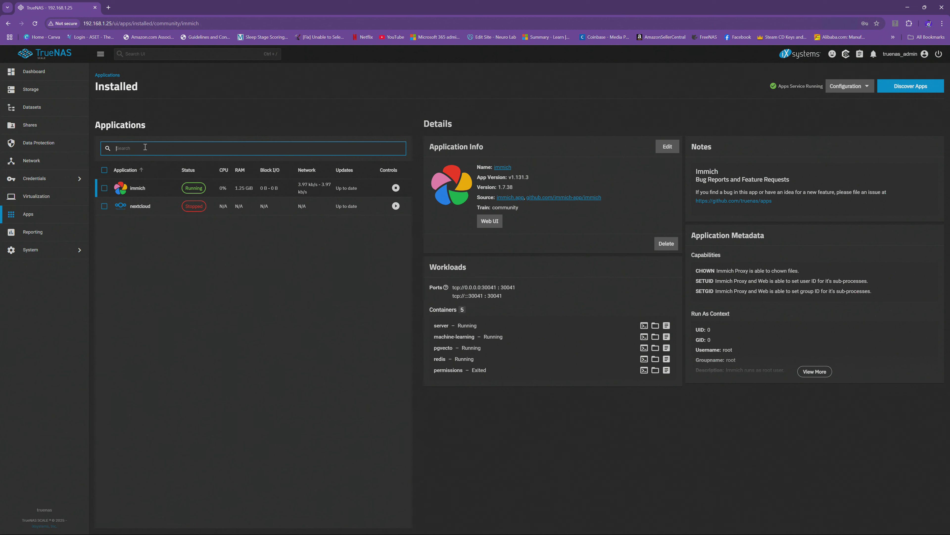
pyautogui.click(911, 85)
pyautogui.click(152, 125)
pyautogui.write('imm')
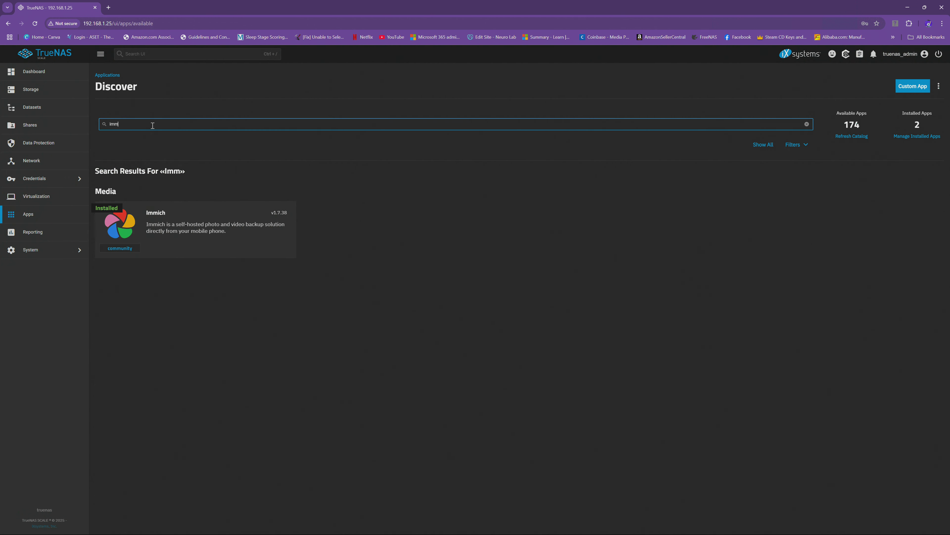
pyautogui.click(155, 225)
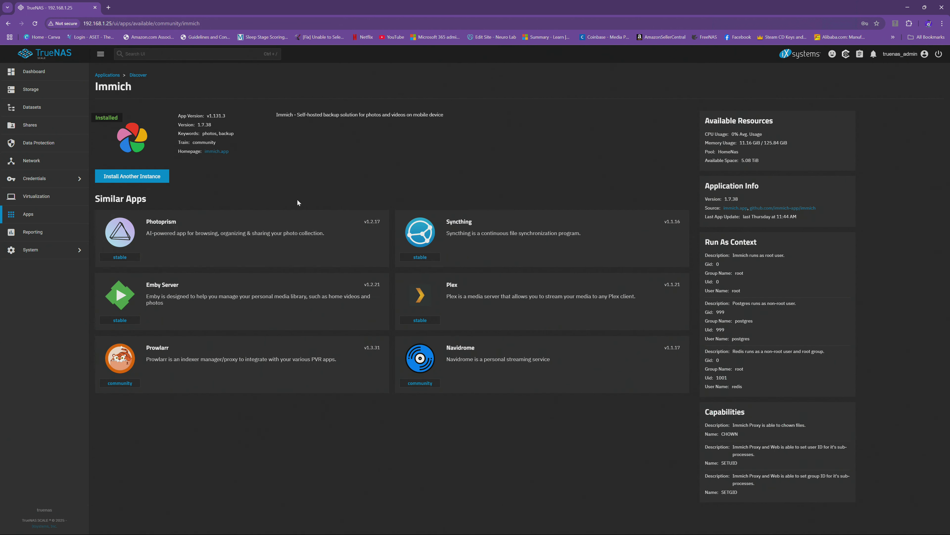
pyautogui.click(139, 180)
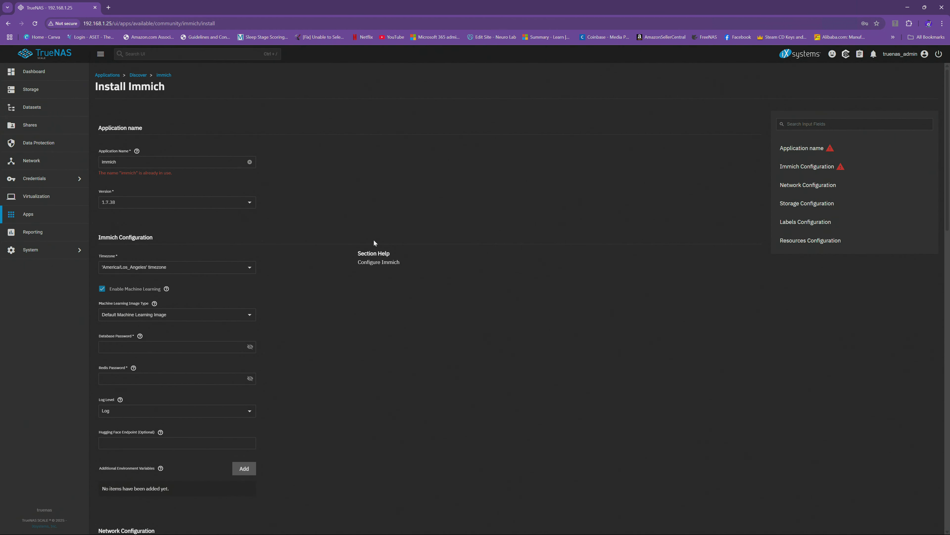
# Step: Name the new application instance immich2 and open its database password for entry
pyautogui.click(156, 161)
pyautogui.write('2')
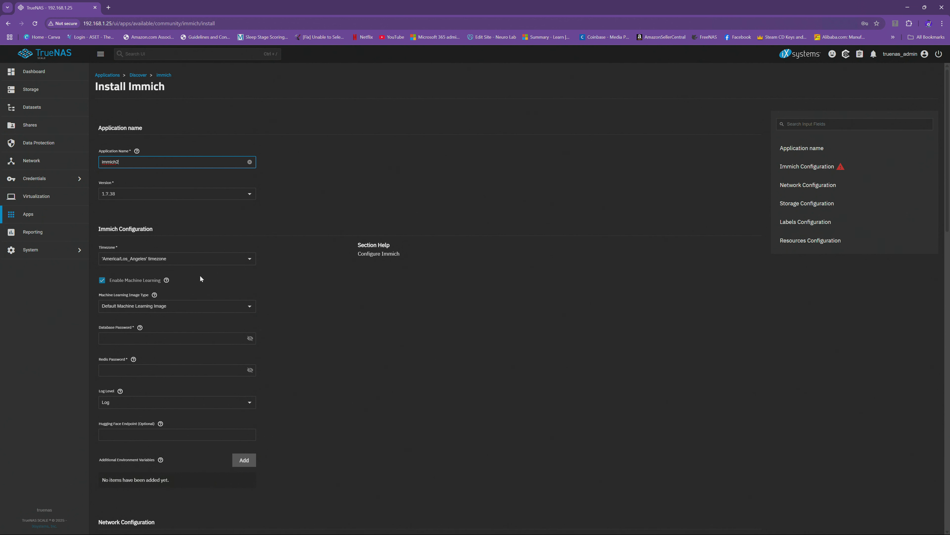
pyautogui.scroll(-1, 199, 341)
pyautogui.click(161, 302)
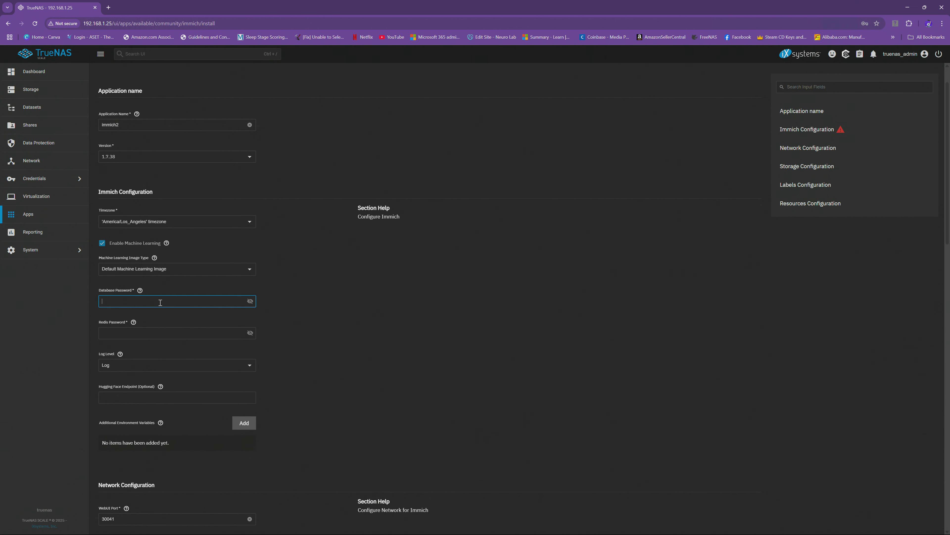